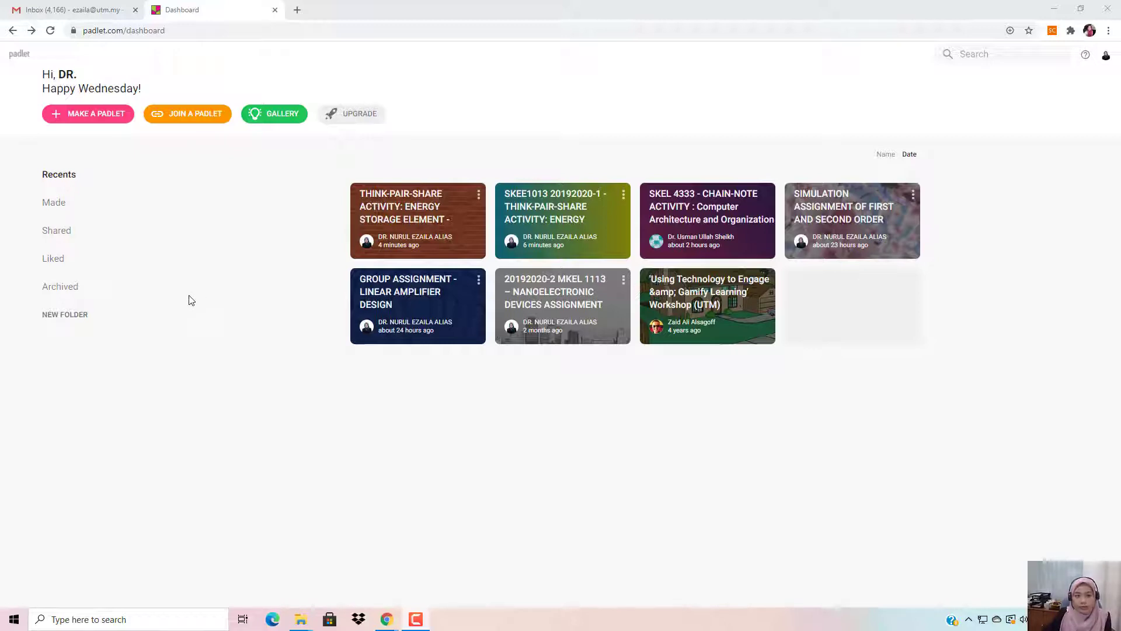
click(90, 117)
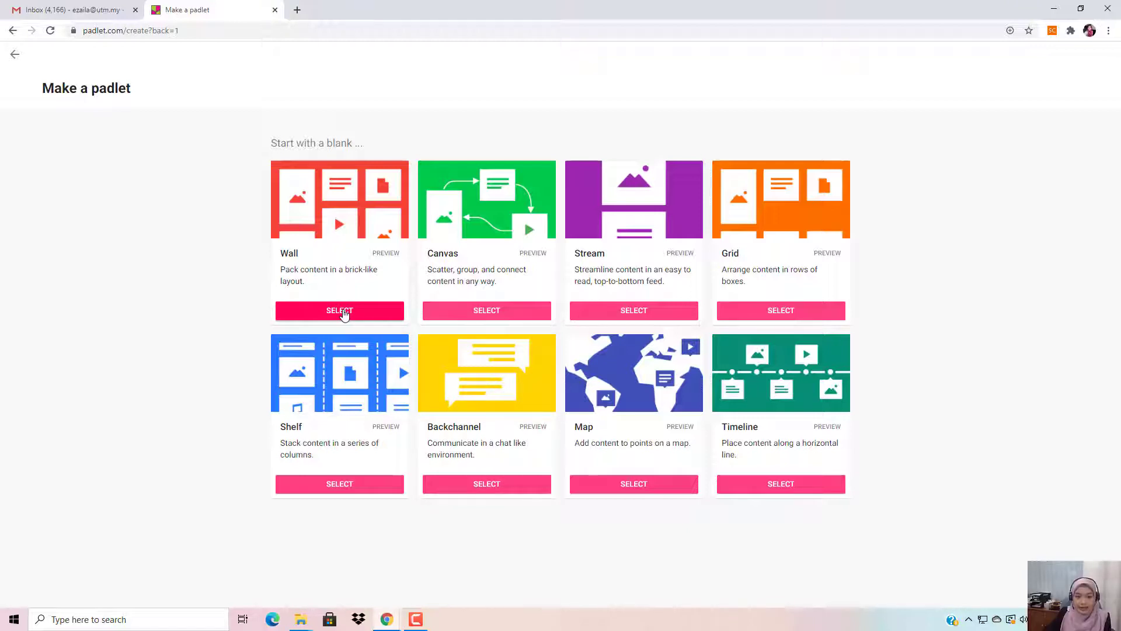
click(344, 312)
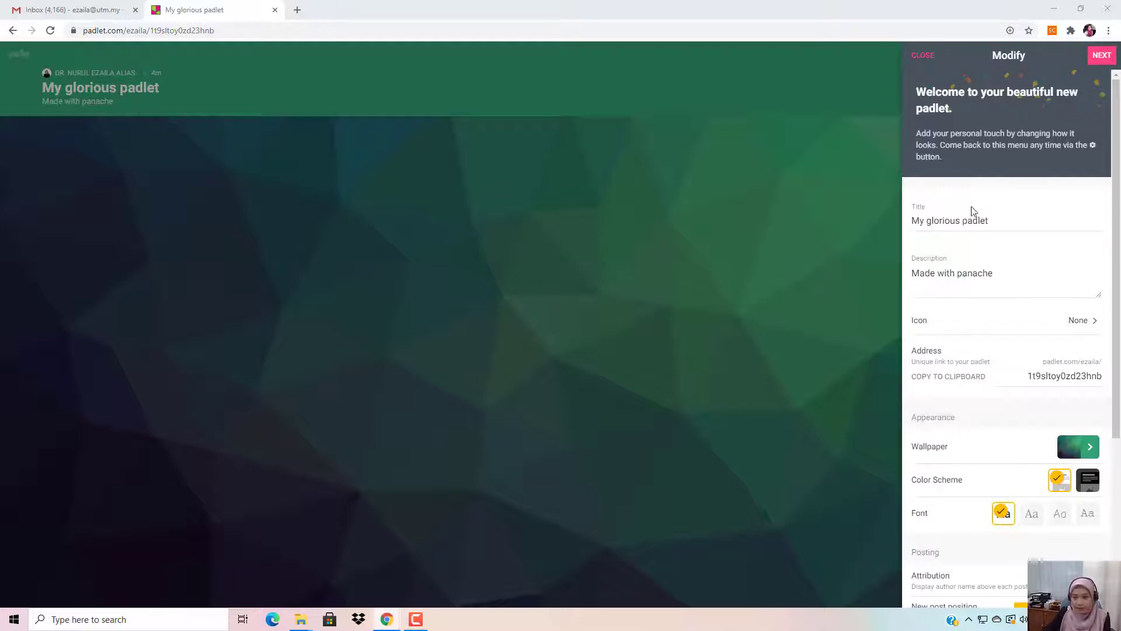
click(961, 222)
triple_click(909, 225)
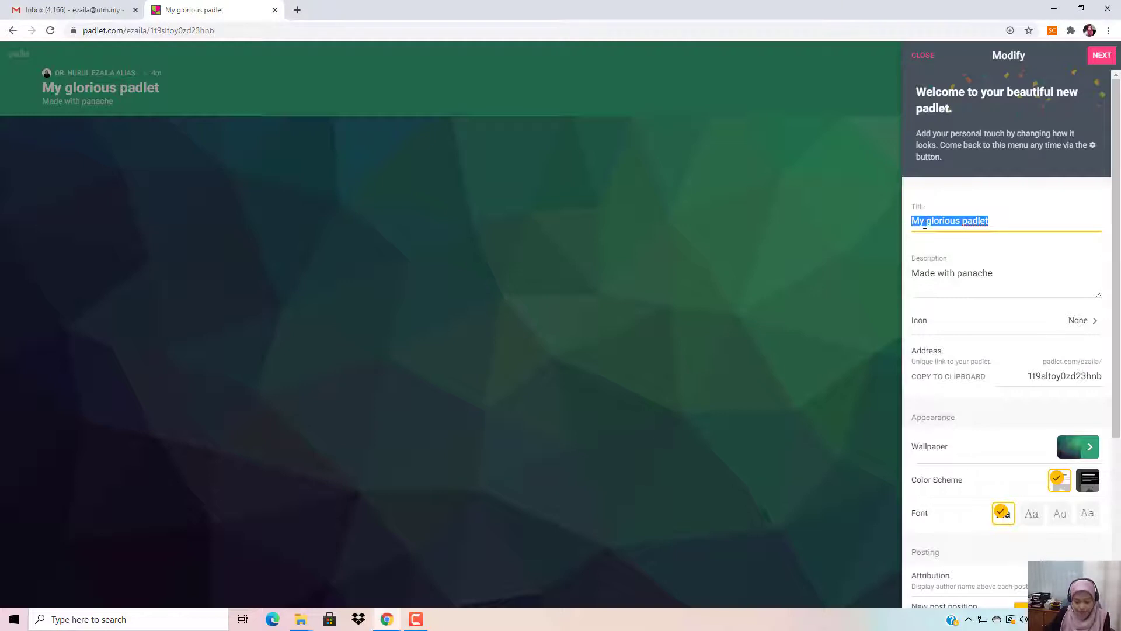
text(AC)
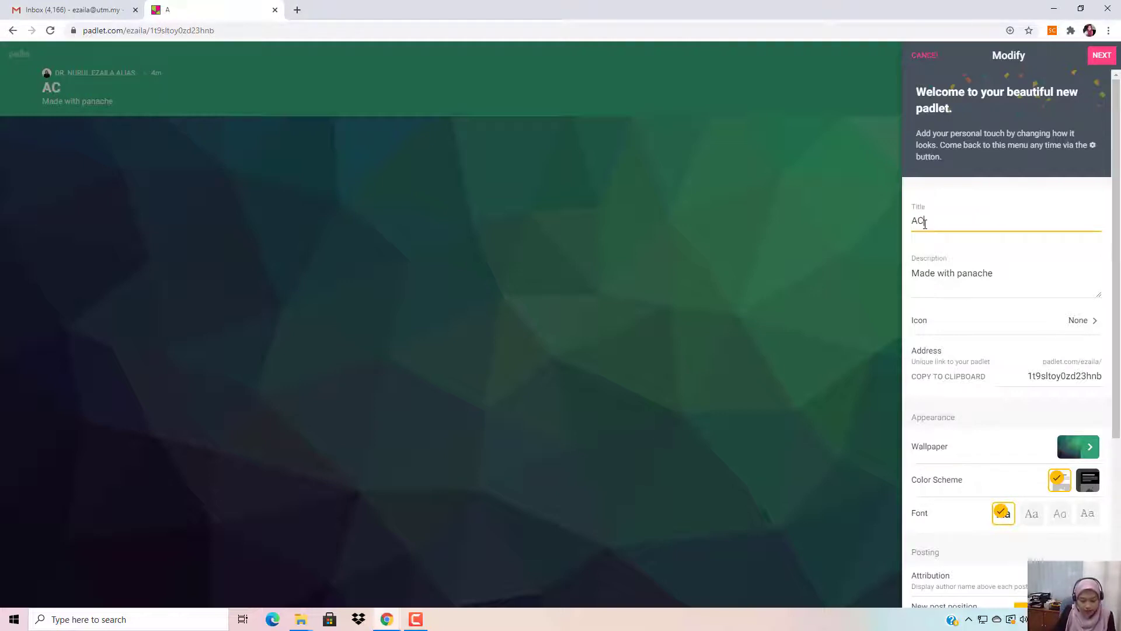
text(TIVITY 1)
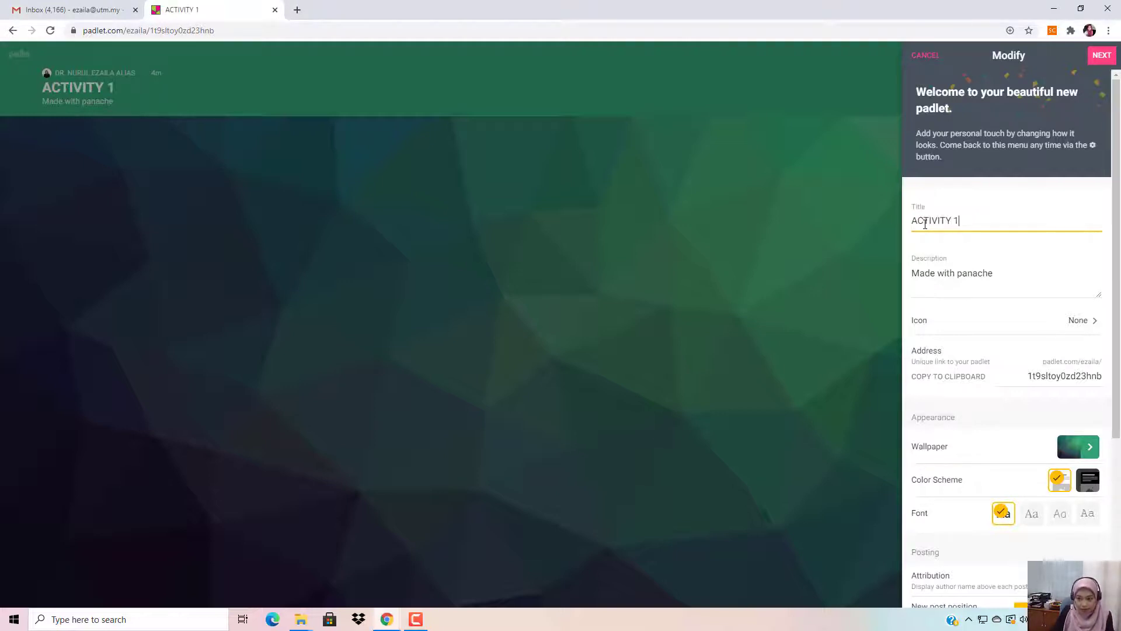
key(BackSpace)
text(#1)
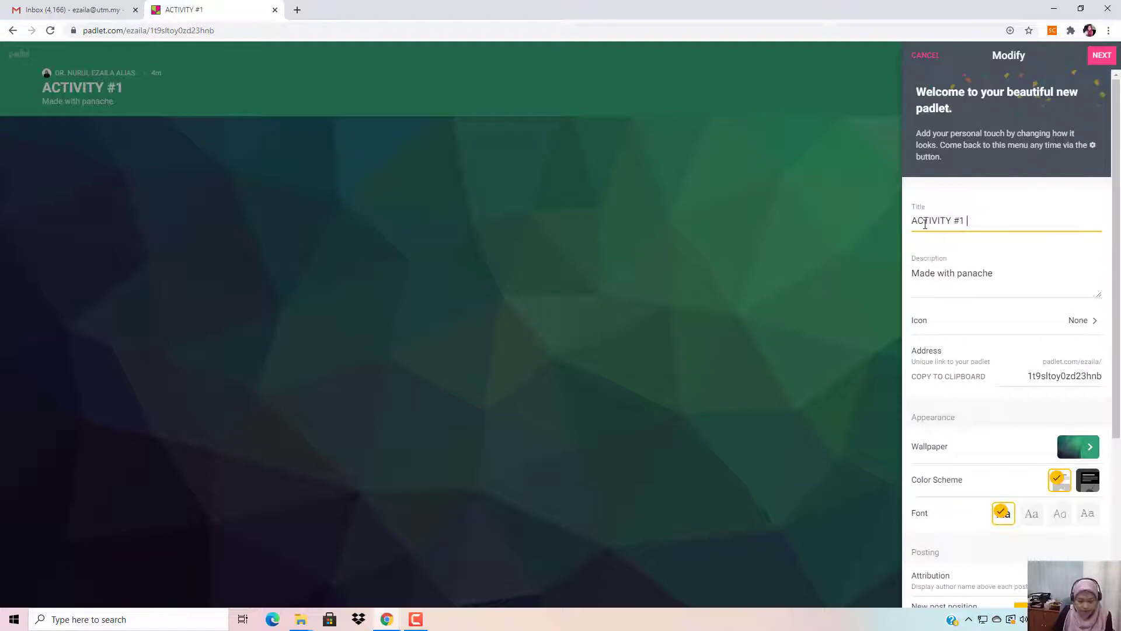
key(ctrl+v)
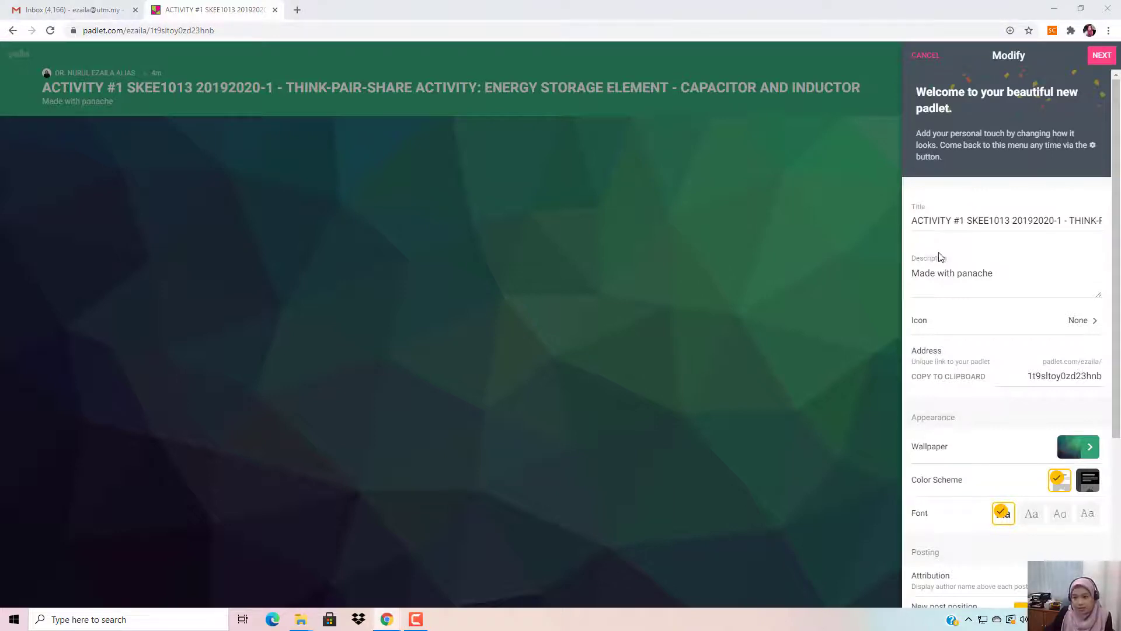
- Set the description to "Topic covered: CLO2 - Ability to illustrate the concepts of energy storage elements and analyze first and second order transient DC circuits."
triple_click(1022, 274)
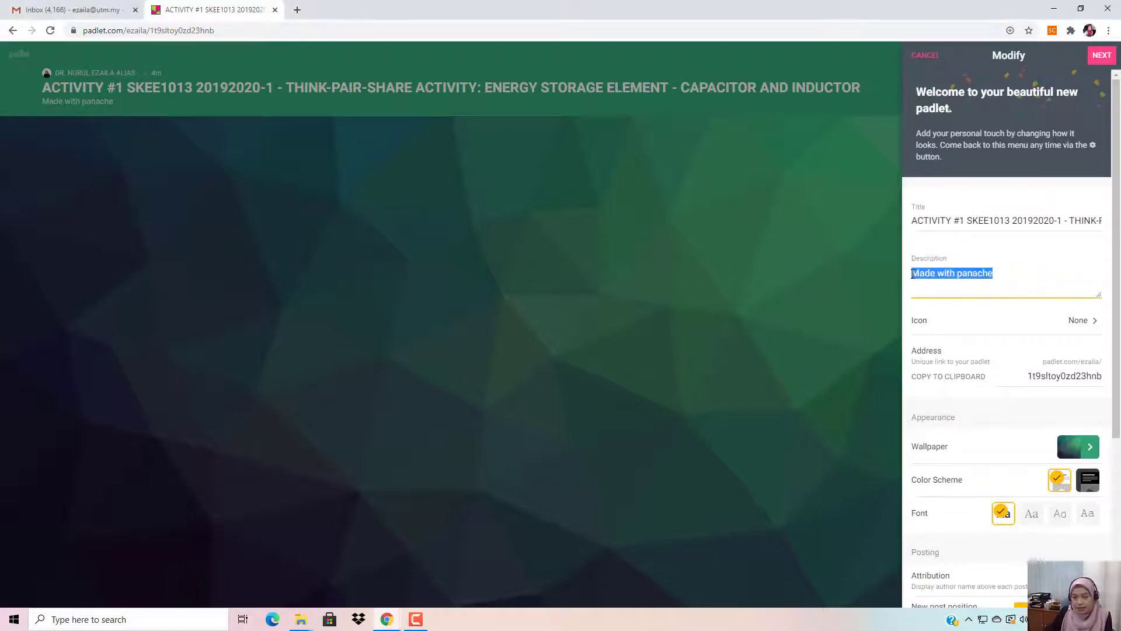
text(Topic covered: CLO2 - Ability to illustrate the concepts of energy storage elements and analyze first and second order transient DC circuits.)
scroll(958, 290, up, 2)
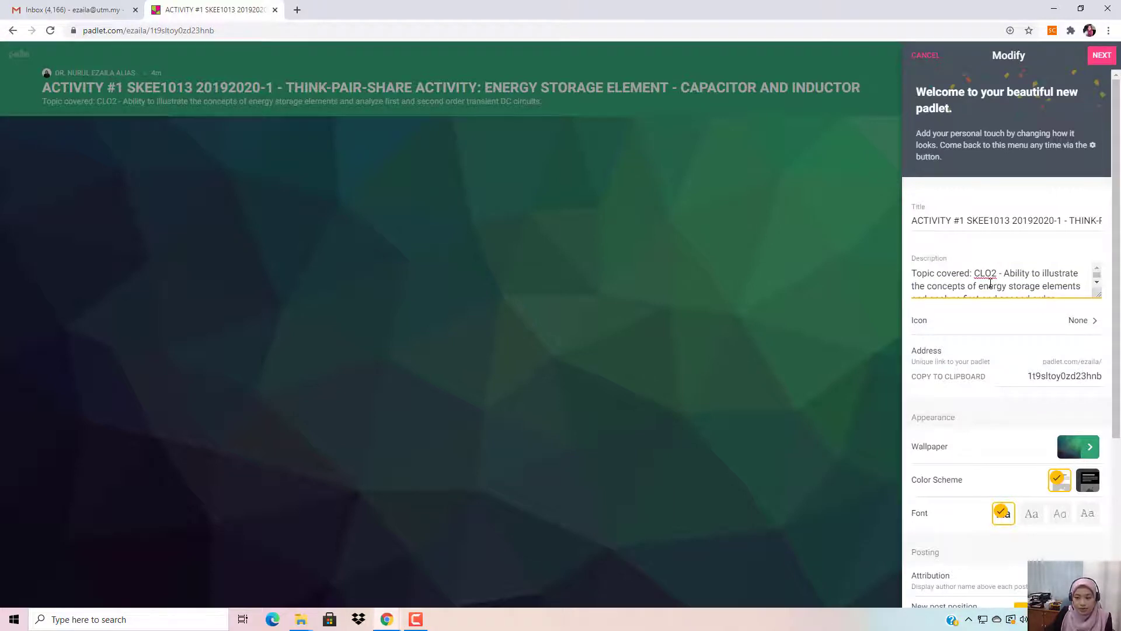
- Give the padlet the yellow light bulb emoji from the Objects category as its icon
click(1077, 323)
click(1054, 153)
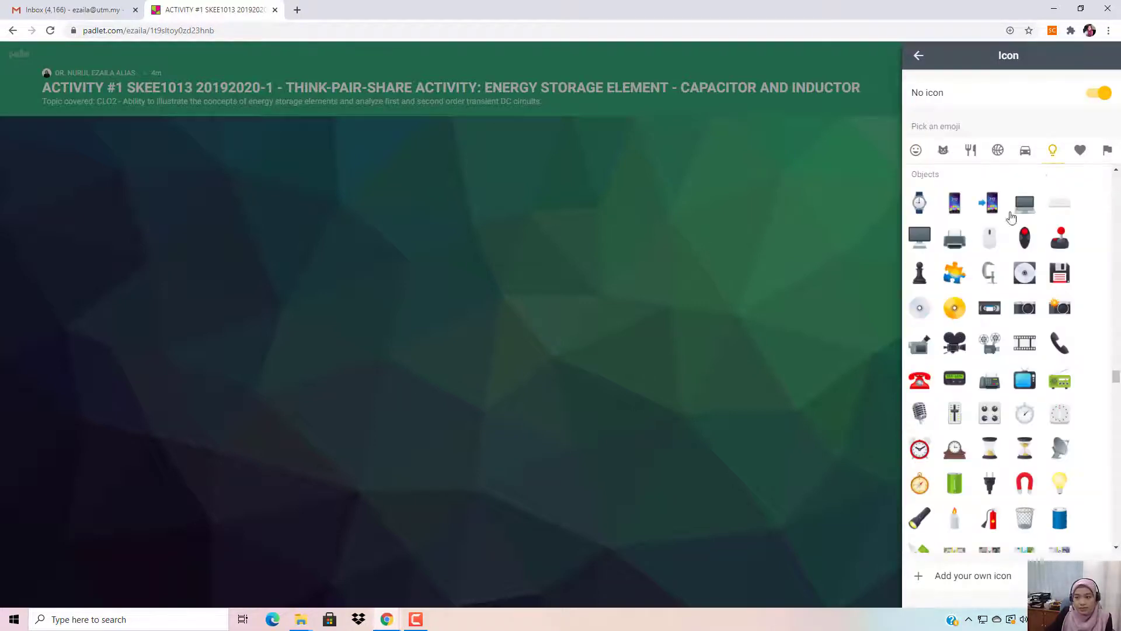
click(1059, 482)
click(918, 56)
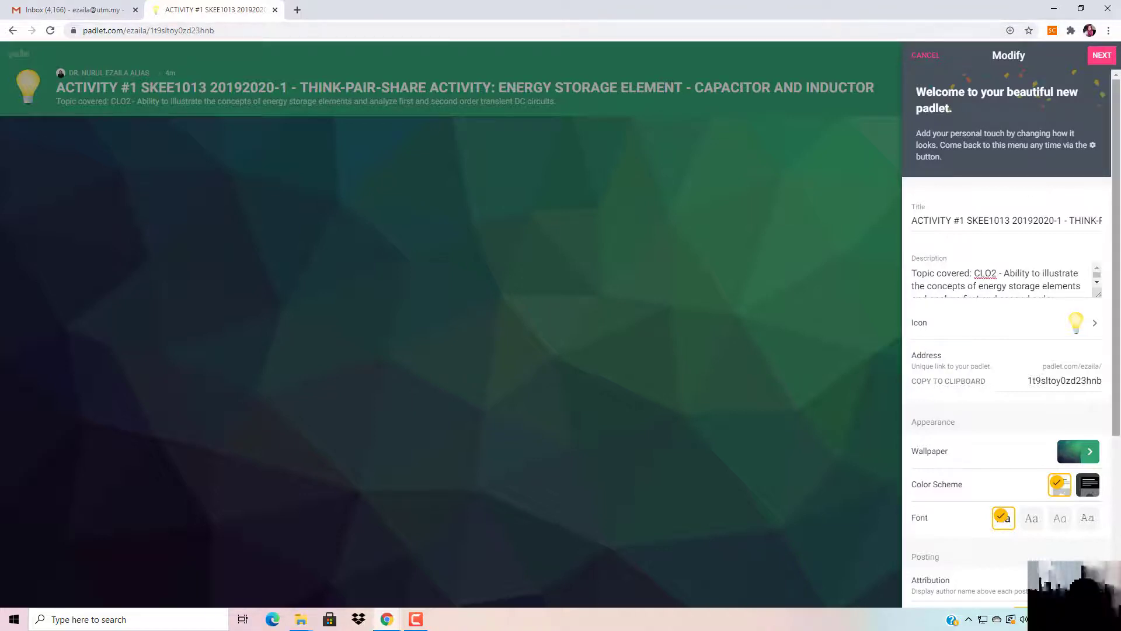
- Replace the ending of the padlet's unique address with skee1013_201920201
drag(1029, 381, 1104, 382)
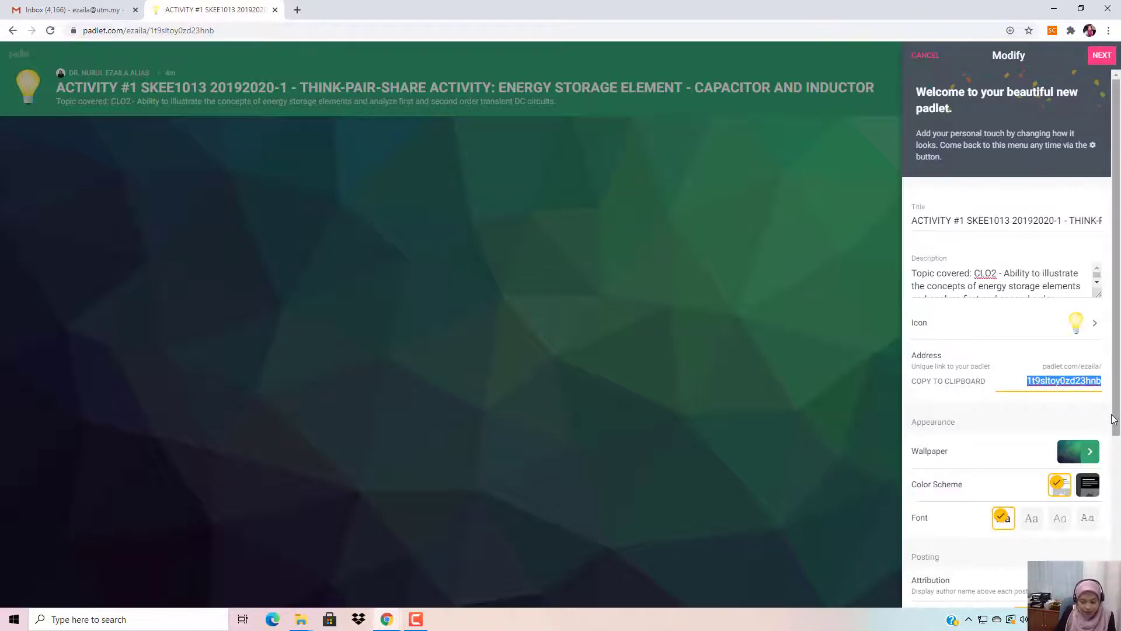
text(skee)
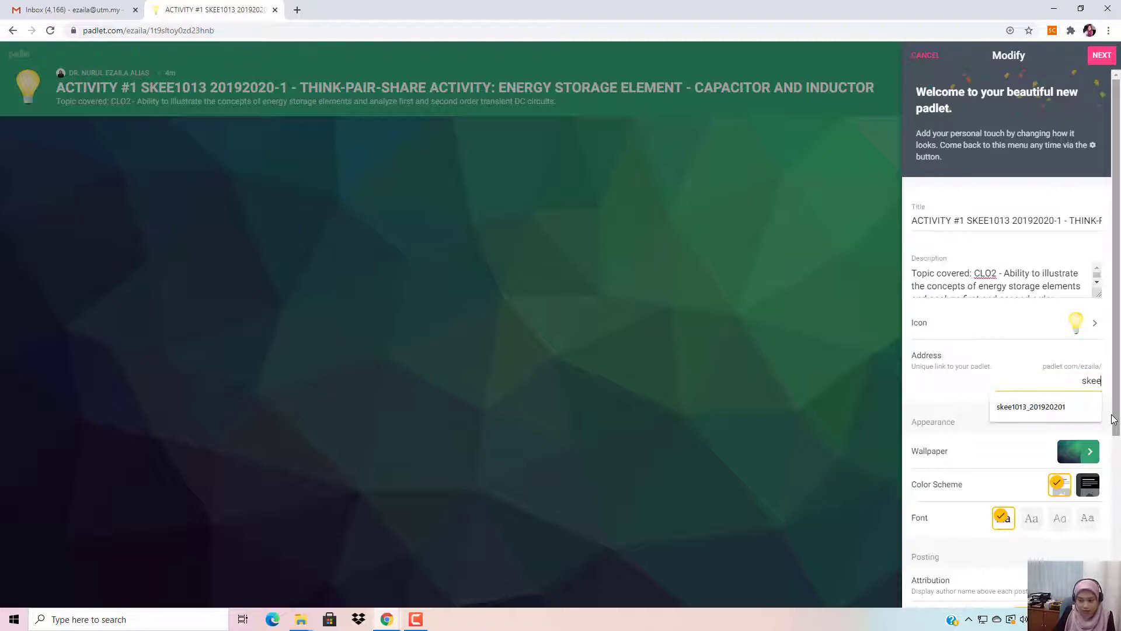
text(1013)
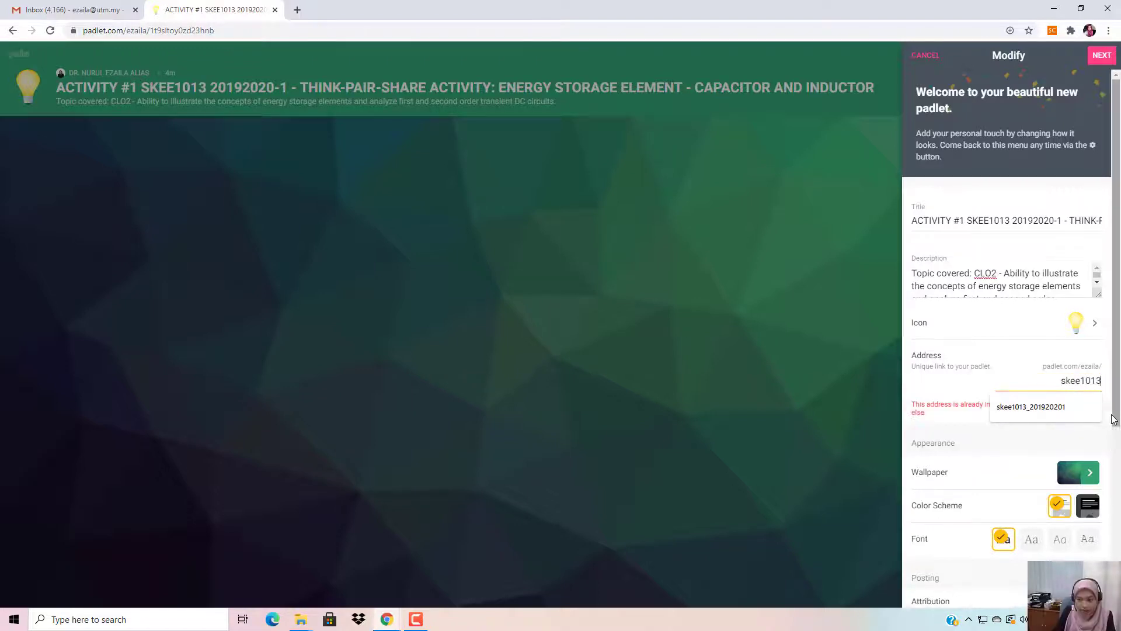
text(_)
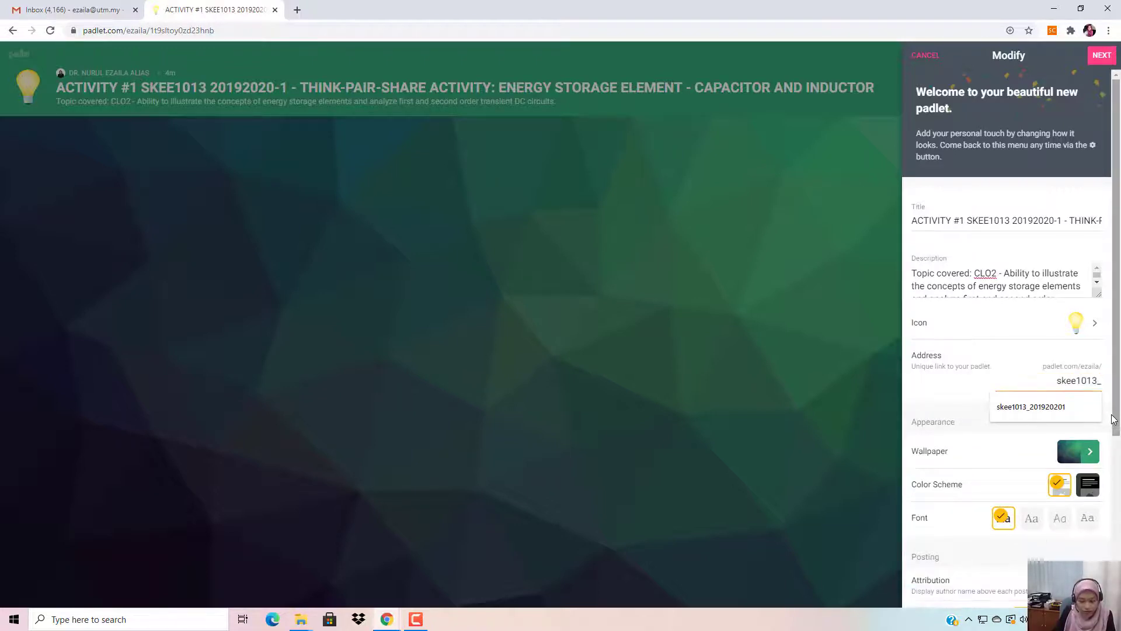
text(201920201)
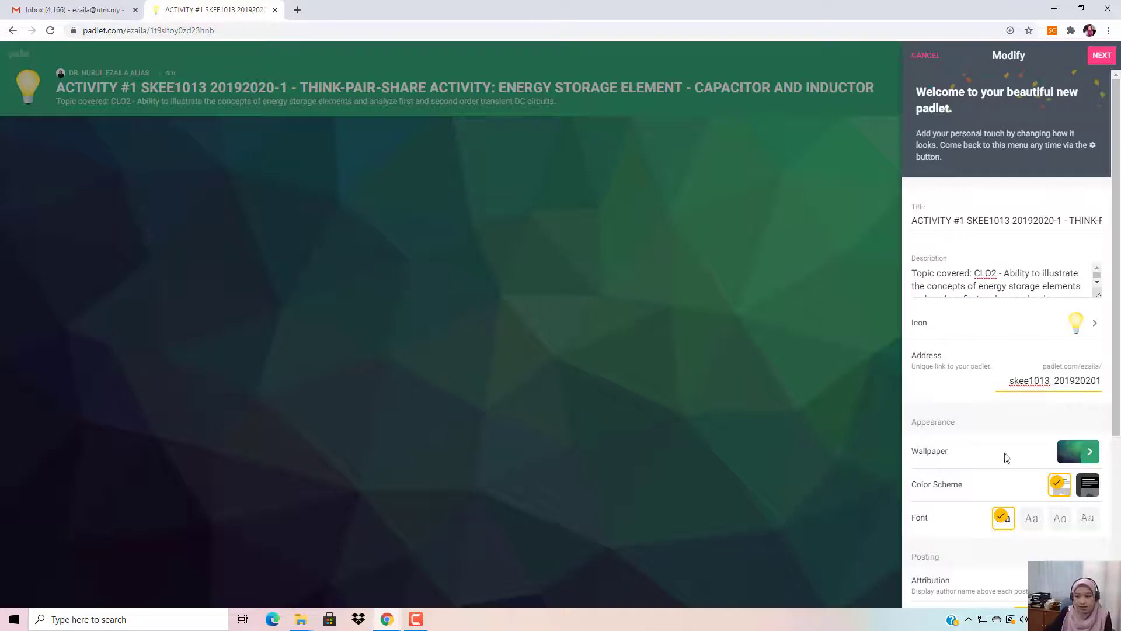
- Set the wallpaper to the orange-to-pink gradient and return to the padlet's settings
click(1089, 456)
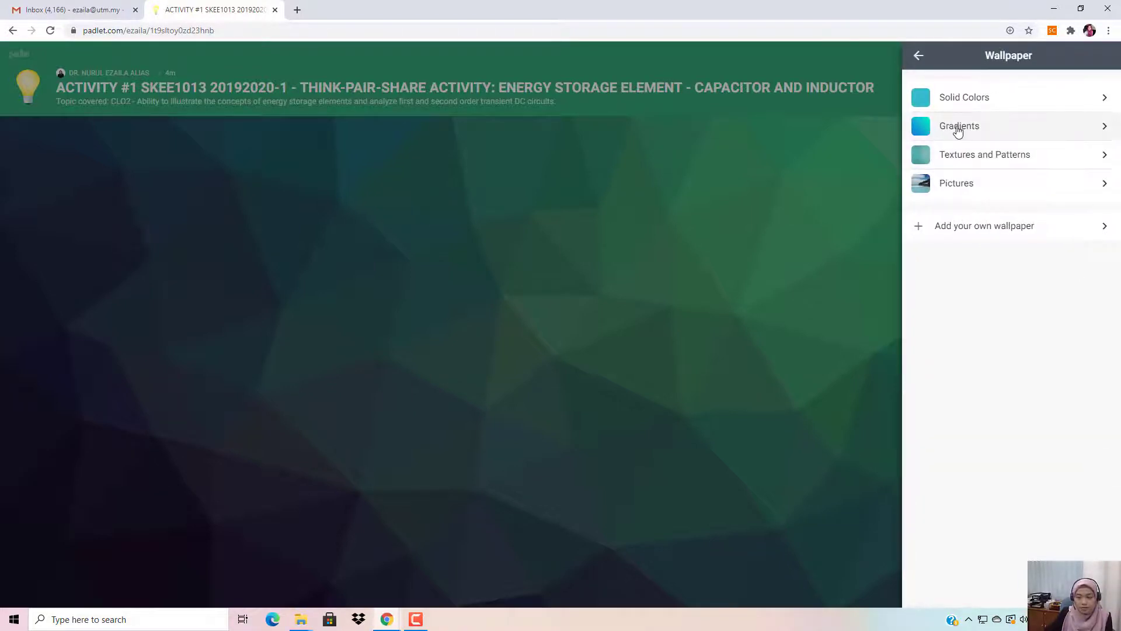
click(978, 99)
click(918, 56)
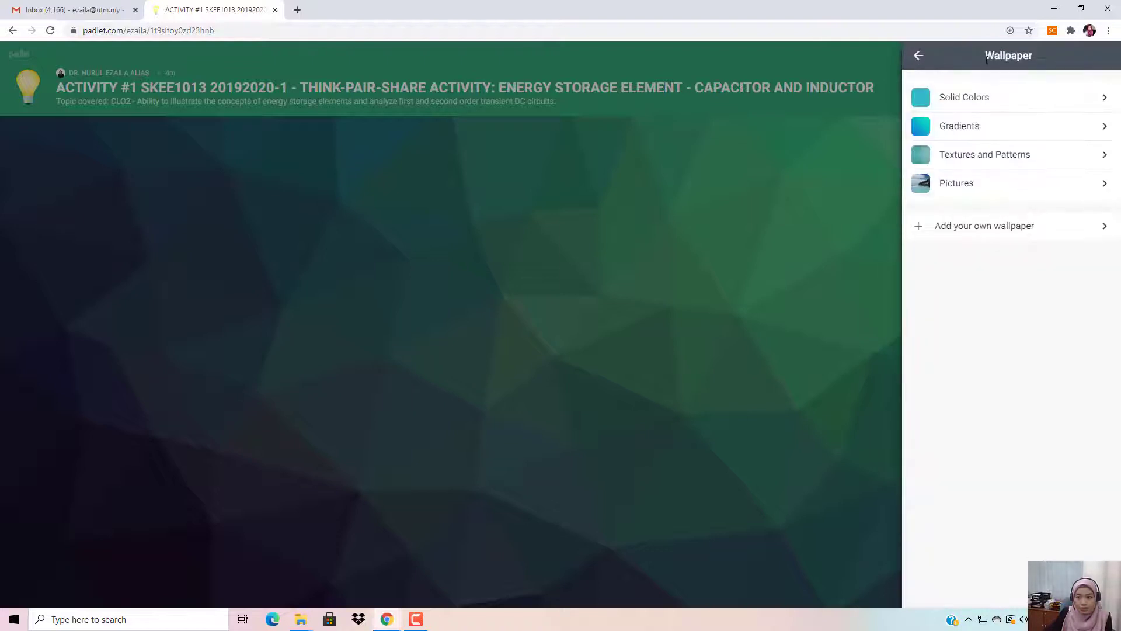
click(993, 137)
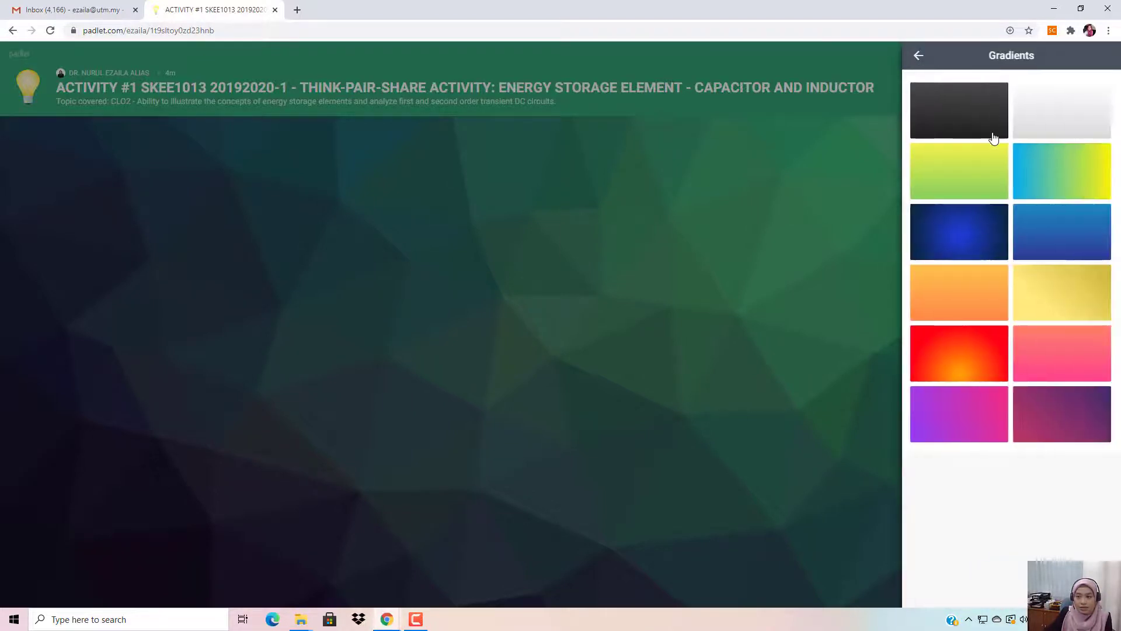
click(1058, 370)
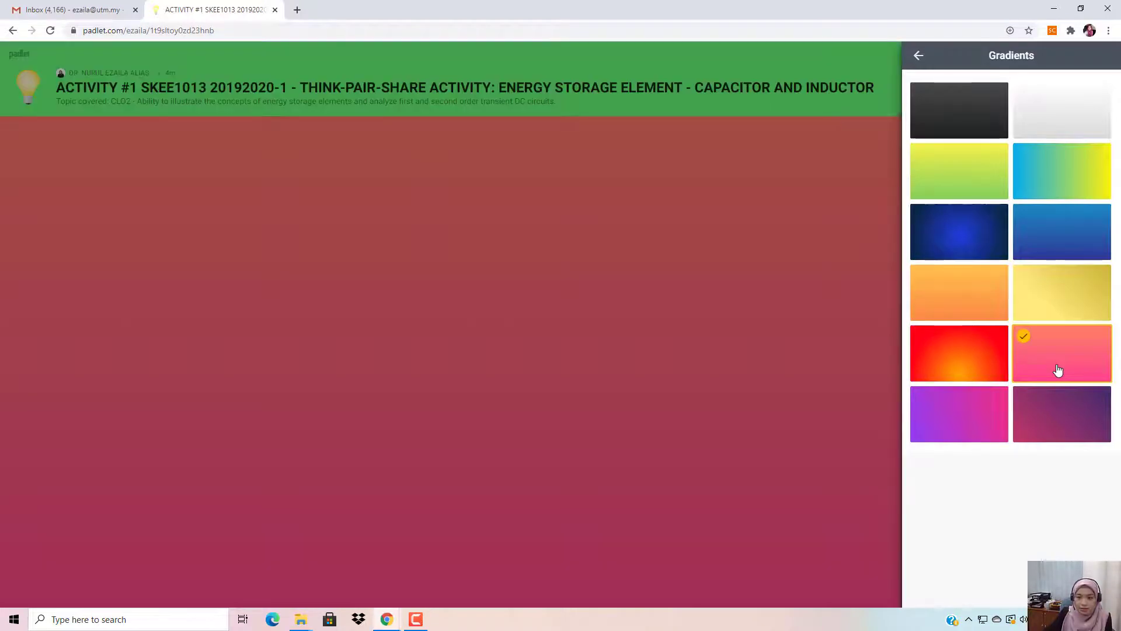
click(918, 58)
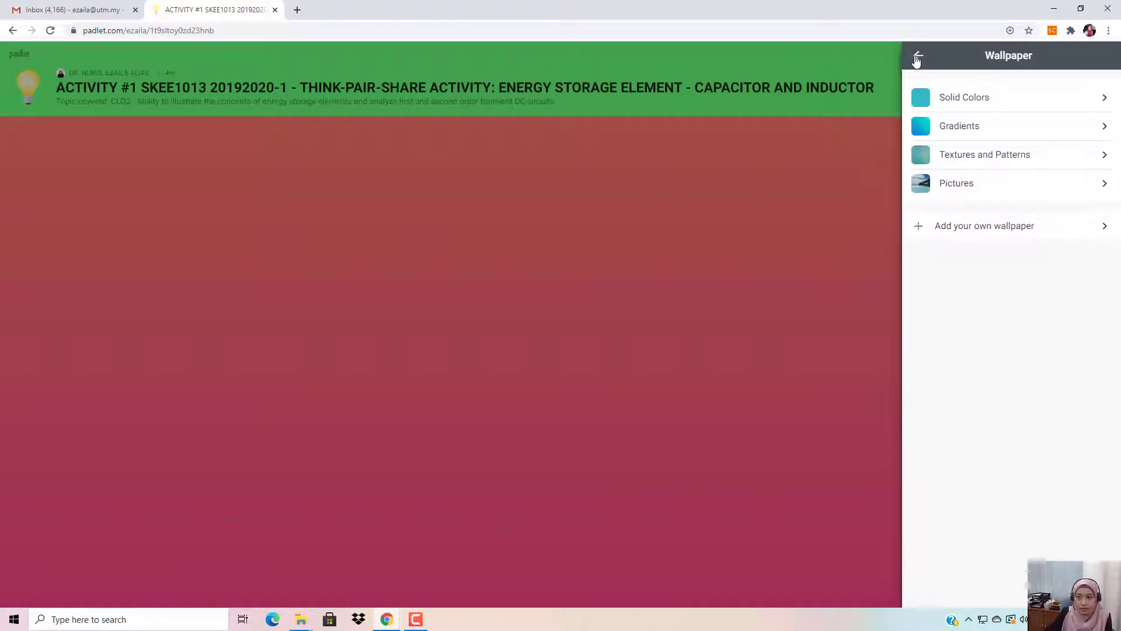
click(918, 57)
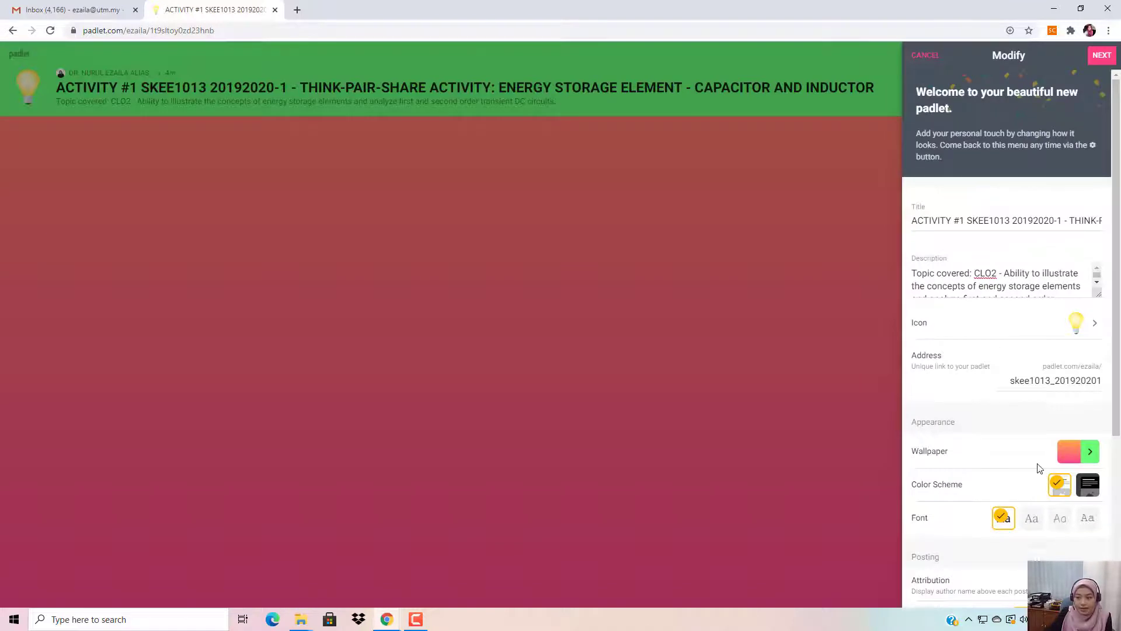
- Allow viewers to comment on posts, and finish the padlet setup to start posting
scroll(1038, 467, down, 4)
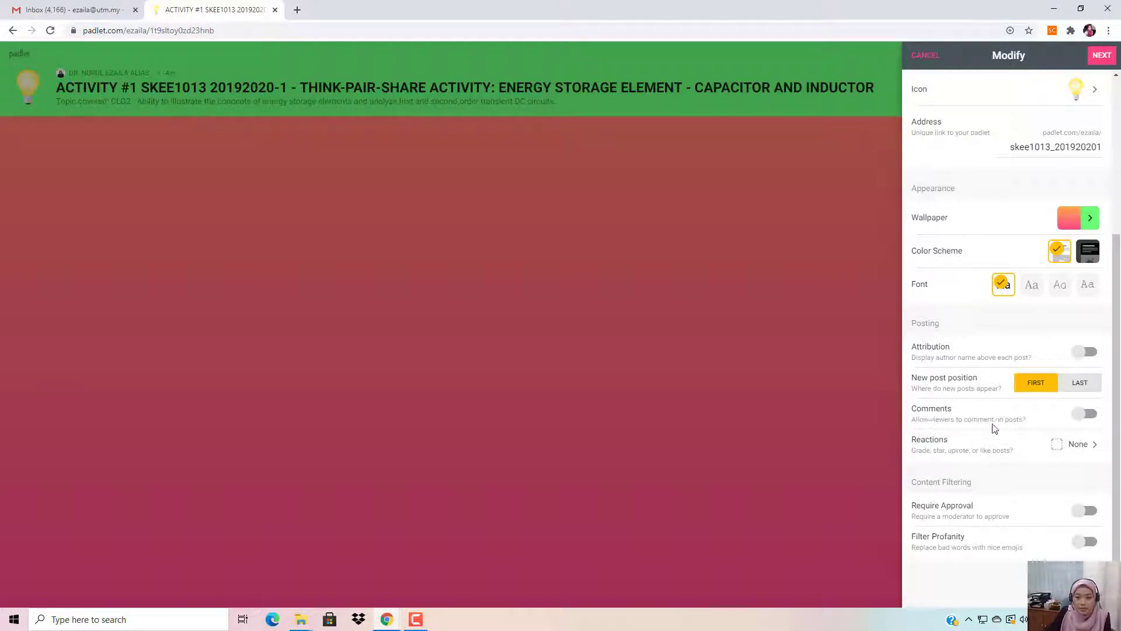
click(1094, 419)
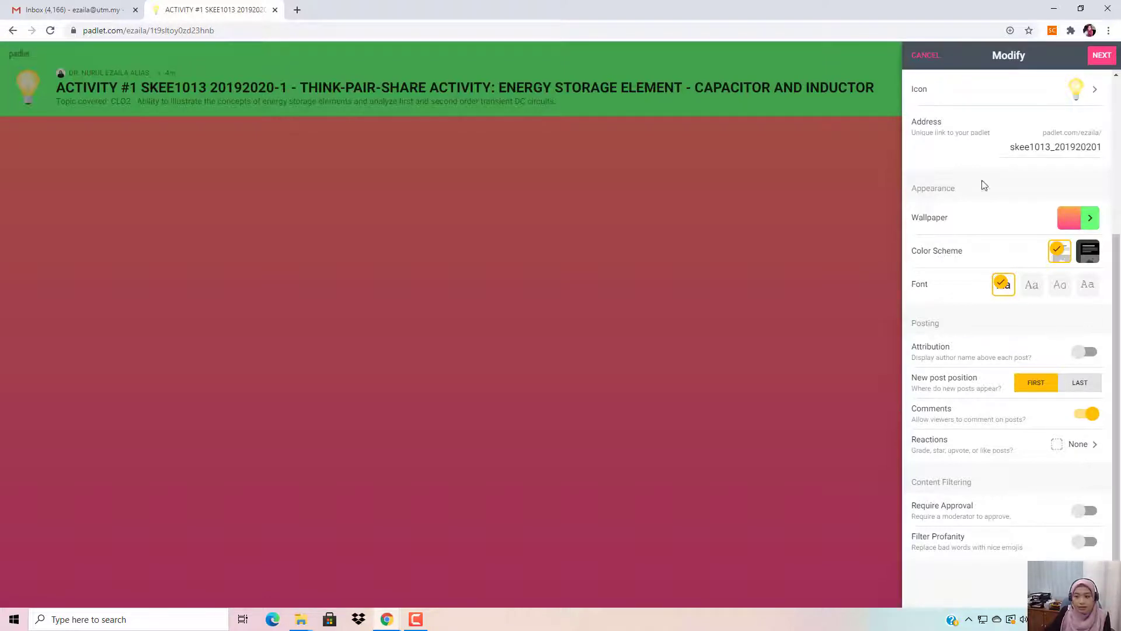
scroll(1023, 407, up, 4)
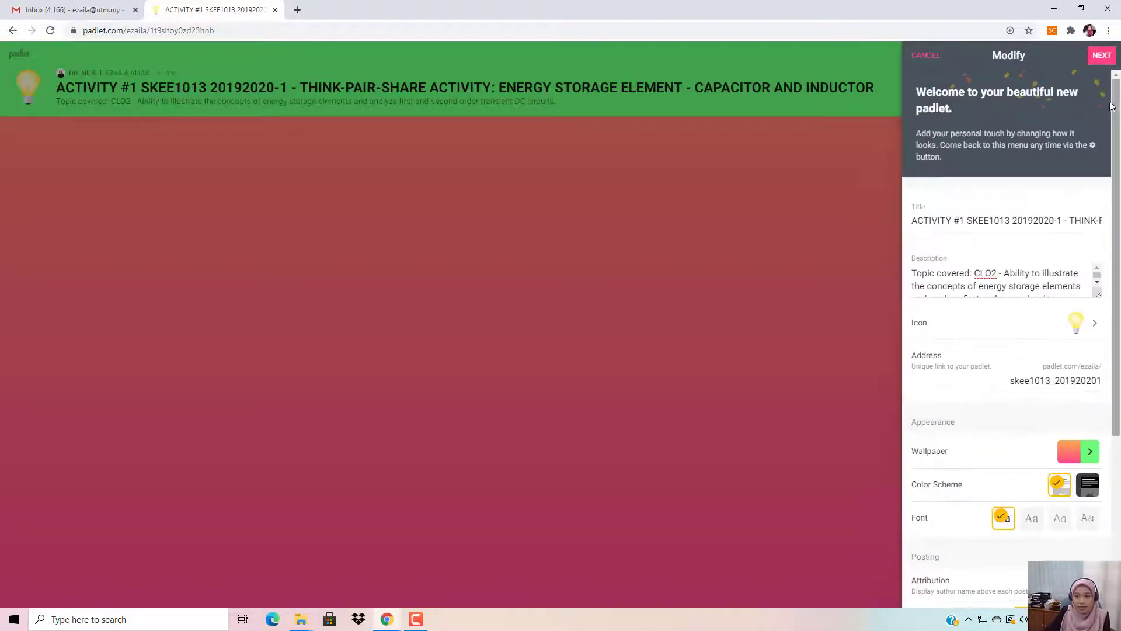
click(1101, 55)
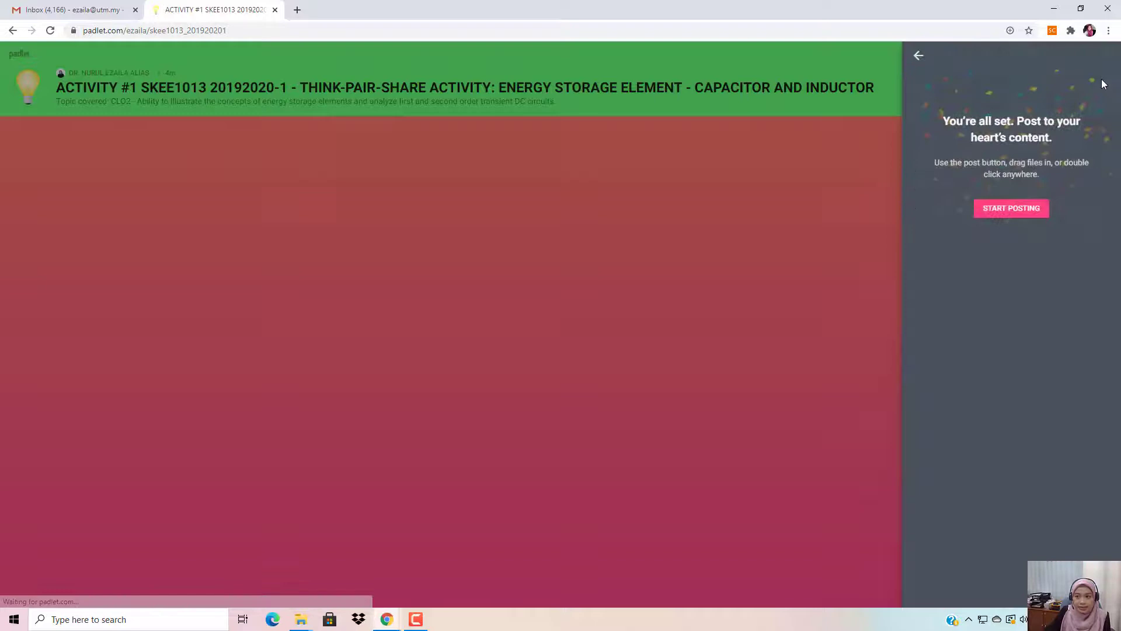
click(1014, 218)
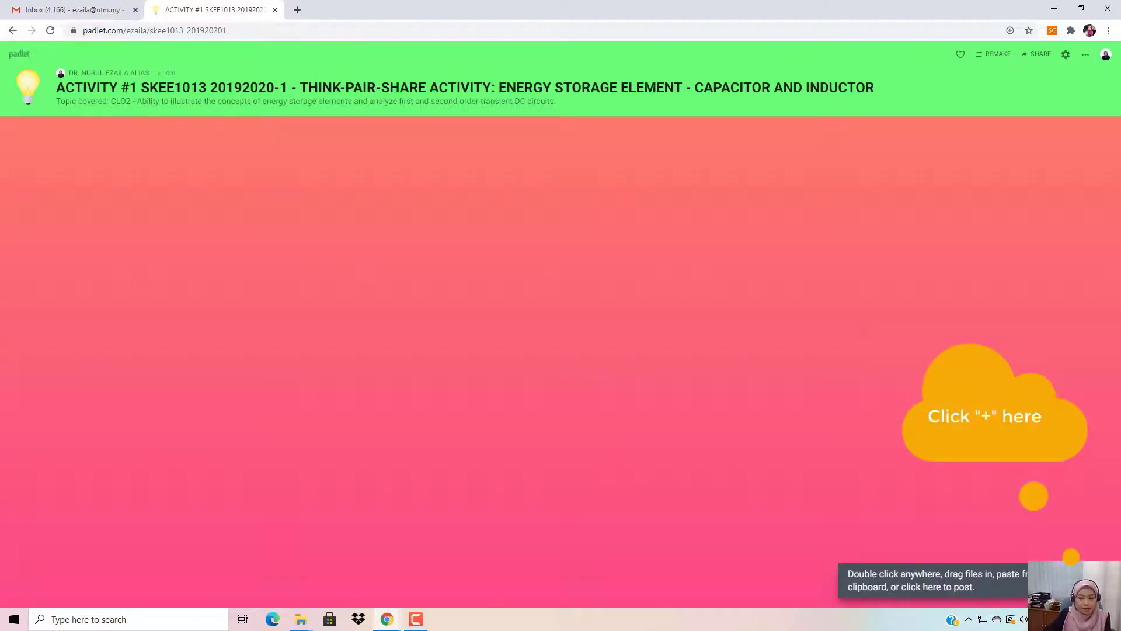
- Add a post to the wall titled "NOTE TO STUDENTS (PLEASE READ THIS BEFORE YOU START)"
double_click(520, 201)
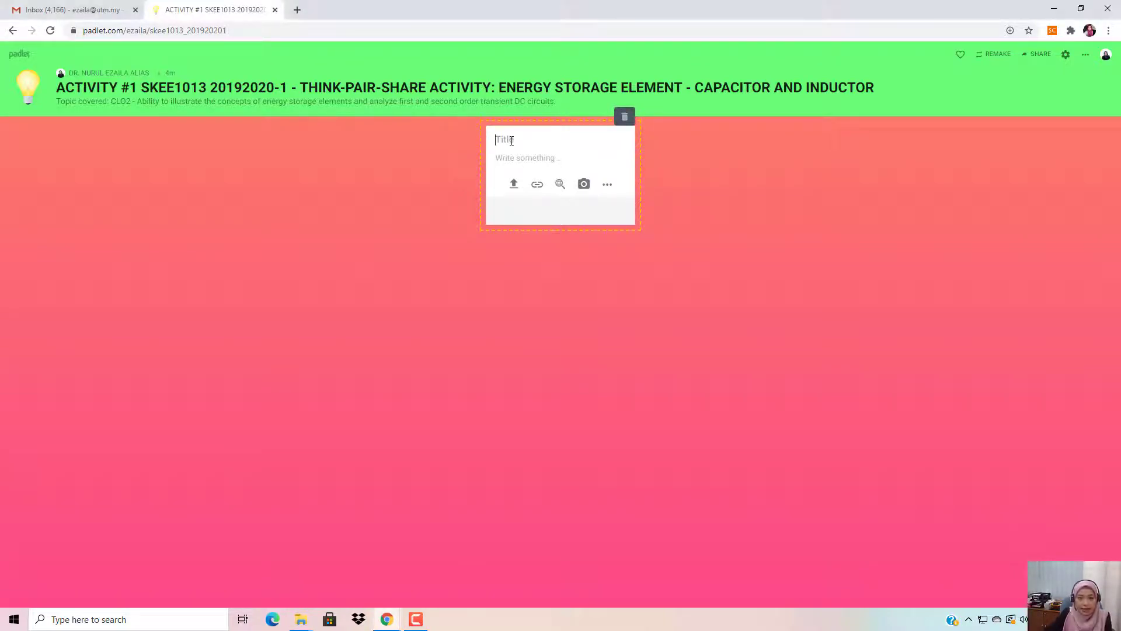
text(NOTE TO STUDENTS (PLEASE READ THIS BEFORE YOU START))
click(524, 186)
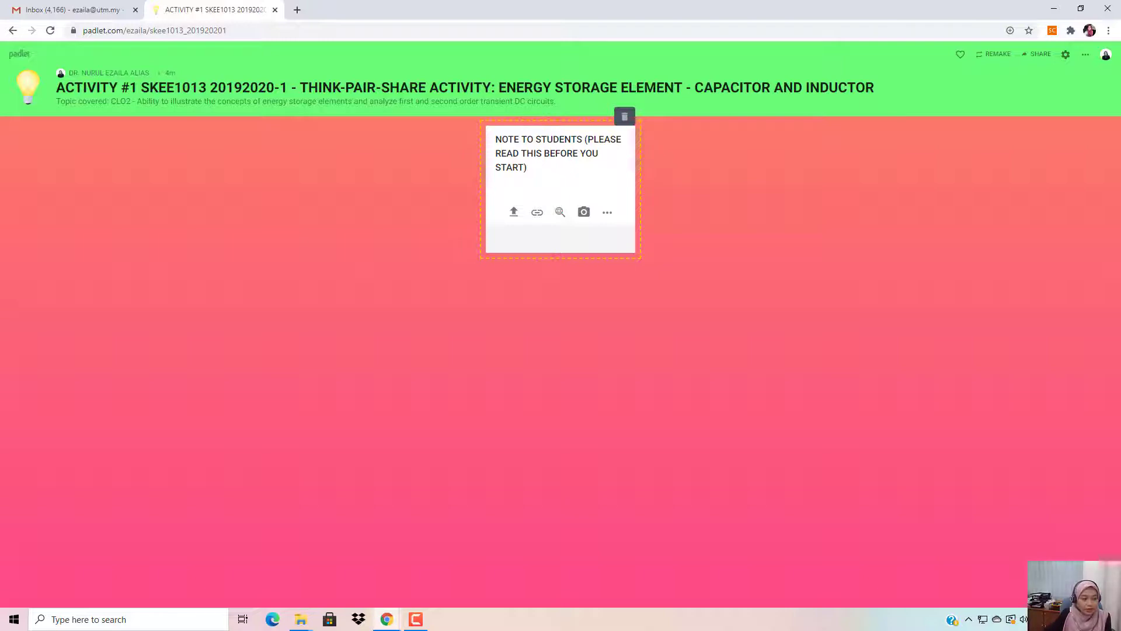
- Fill the post body with "Instruction to Students:" and numbered tasks: THINK in 10 mins, PAIR in 20 mins, SHARE in 5 mins, and Question & Answer
key(alt+Tab)
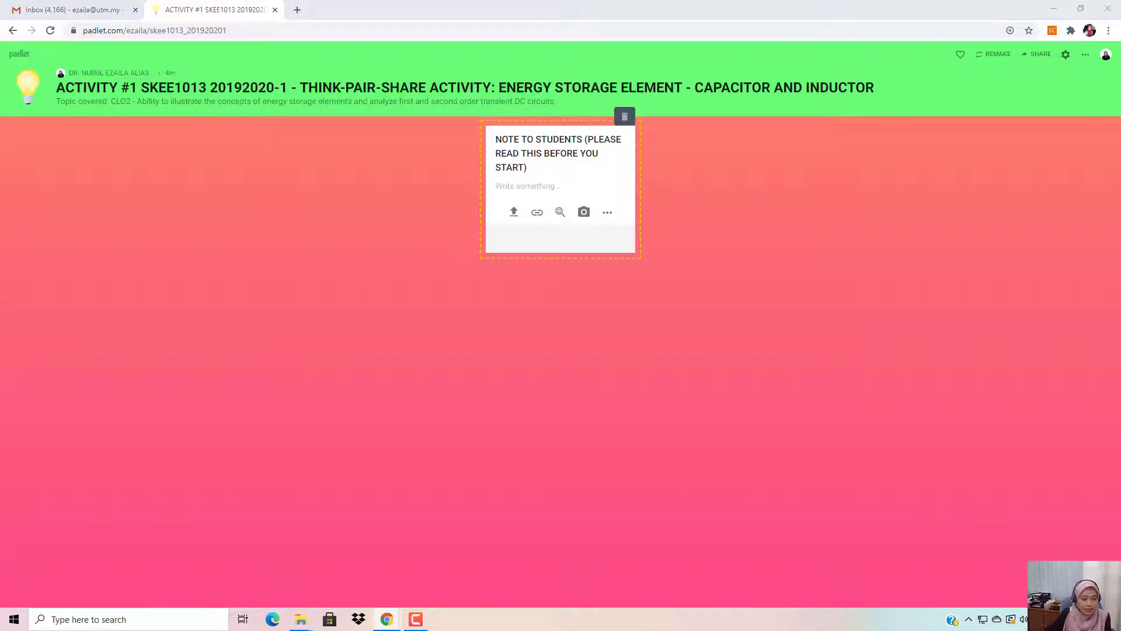
click(510, 186)
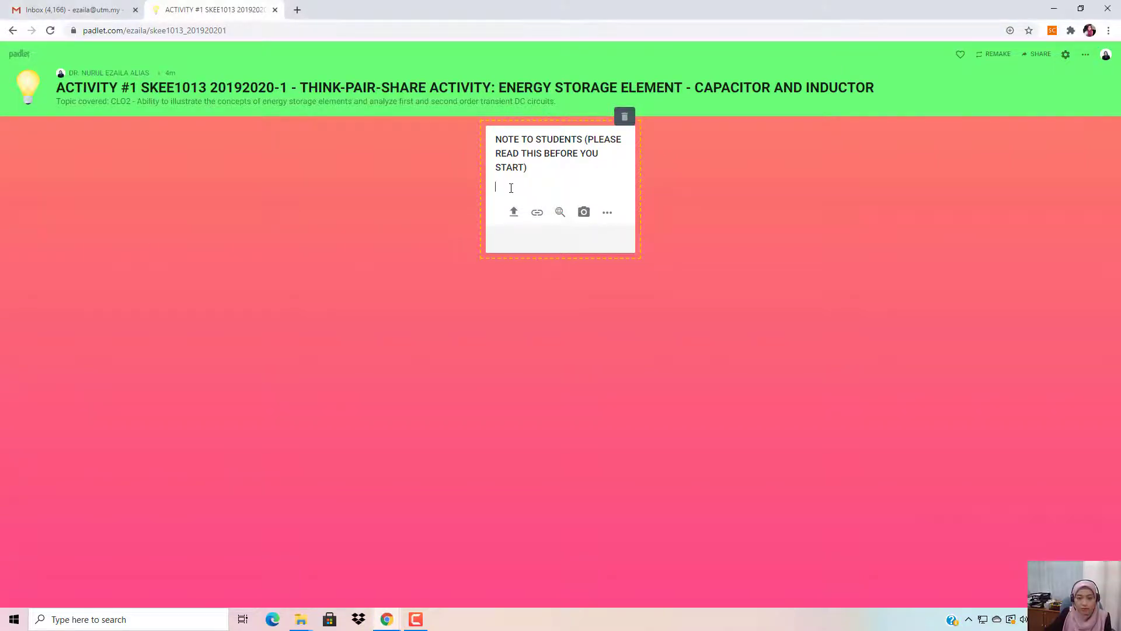
text(Instruction to Students:  Student must THINK (individually) on the topic given. This task must be done in 10 mins. Students are required to discuss in PAIR and summarize their understanding towards the concepts of energy storage elements. This task must be done in 20 mins. SHARE your summarization to all your friends by posting a column here in Padlet. This task must be done in 5 mins. Question & Answer - All students MUST ask question or comment to other students' column.)
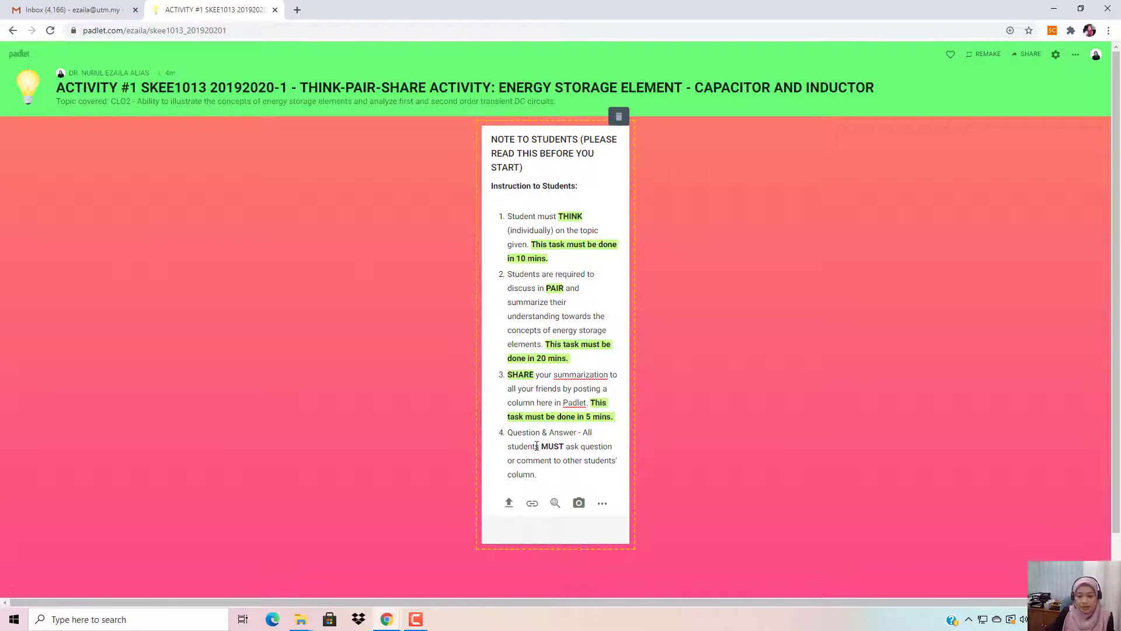
click(672, 332)
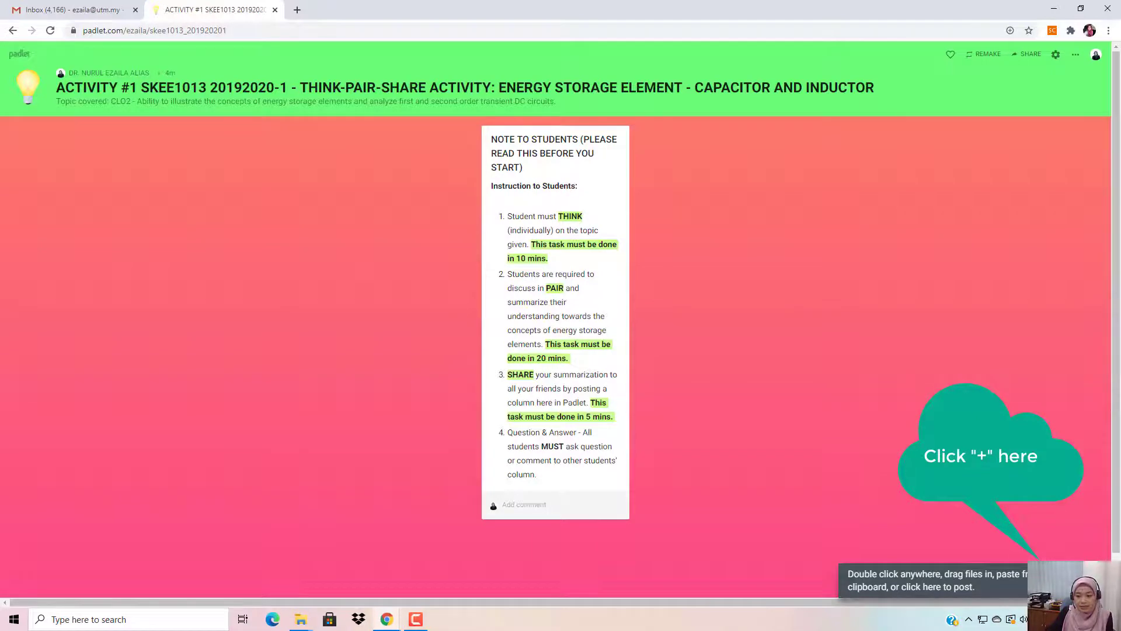
click(1085, 586)
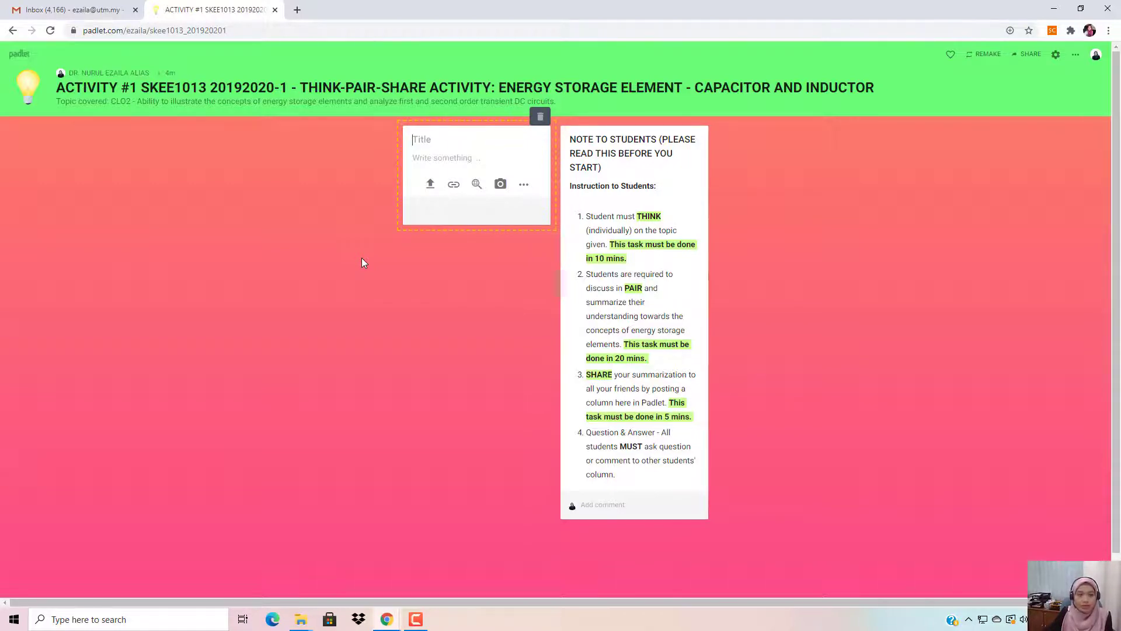
click(364, 300)
click(415, 619)
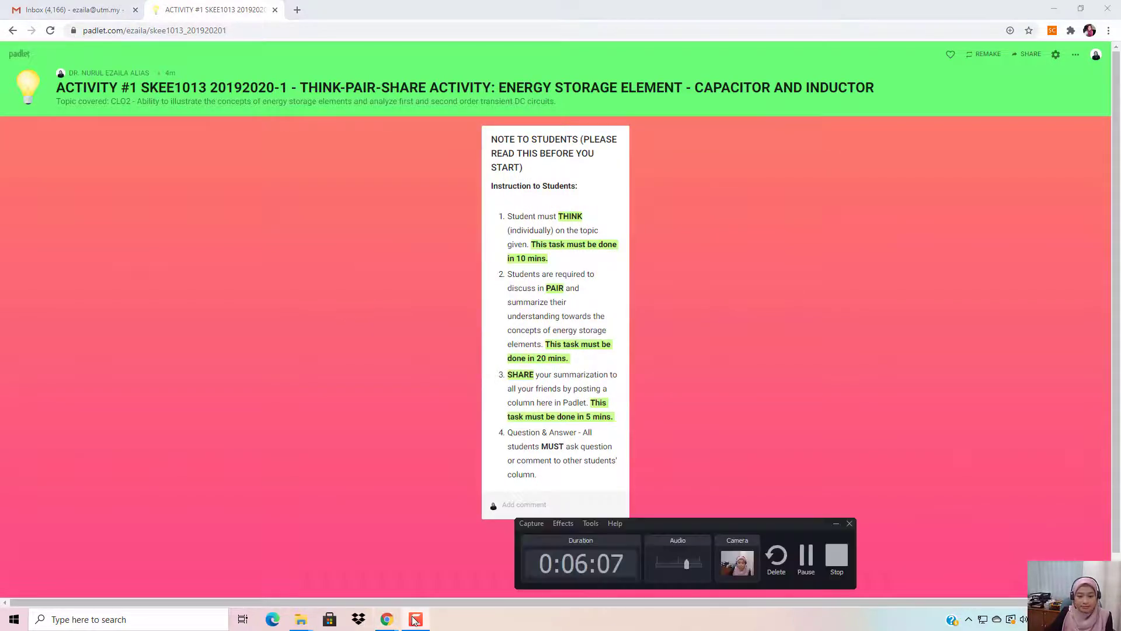